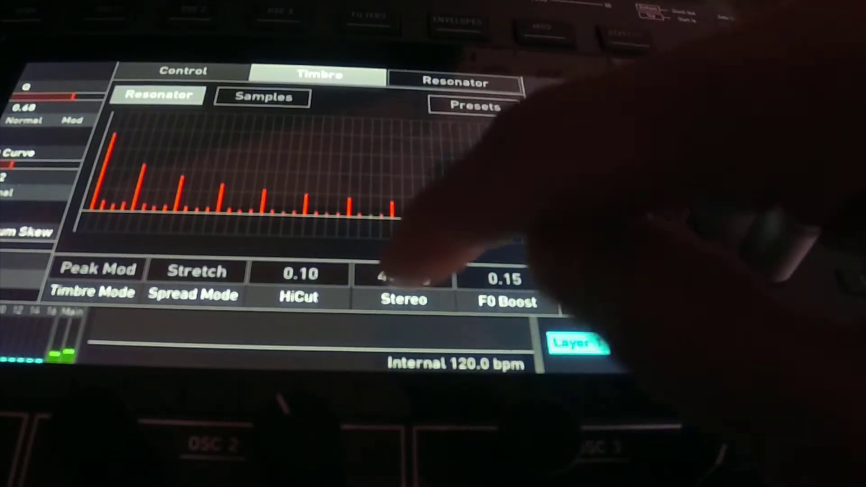
Turn the Resonator Stereo spread down to Center and F0 Boost down to 0.00.
{"action": "left_click", "coordinate": [405, 276]}
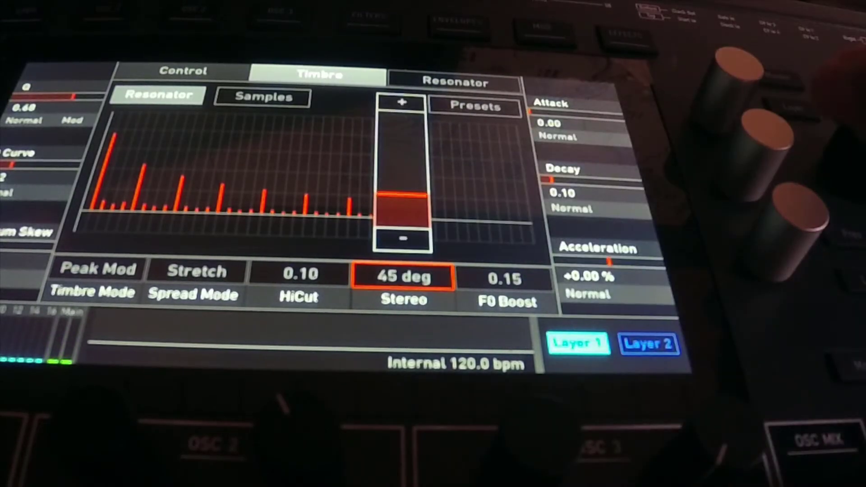
{"action": "scroll", "coordinate": [402, 210], "scroll_direction": "down", "scroll_amount": 1}
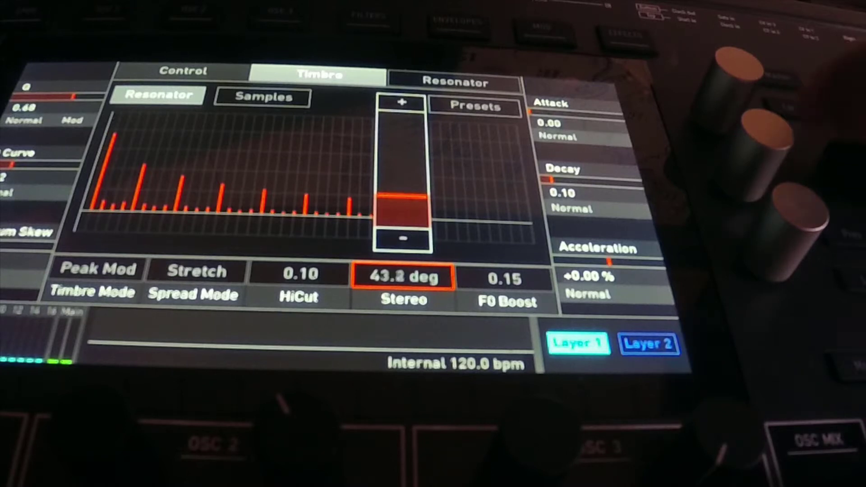
{"action": "scroll", "coordinate": [402, 210], "scroll_direction": "down", "scroll_amount": 5}
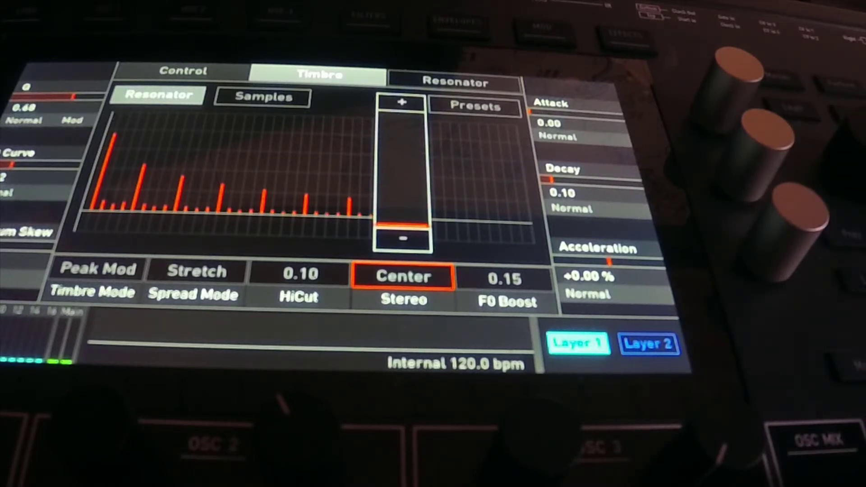
{"action": "left_click", "coordinate": [505, 278]}
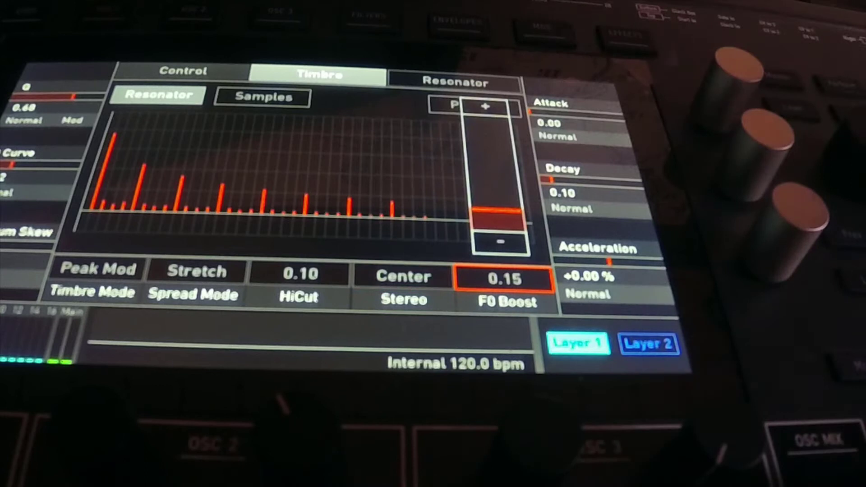
{"action": "scroll", "coordinate": [495, 176], "scroll_direction": "down", "scroll_amount": 1}
{"action": "scroll", "coordinate": [494, 176], "scroll_direction": "down", "scroll_amount": 3}
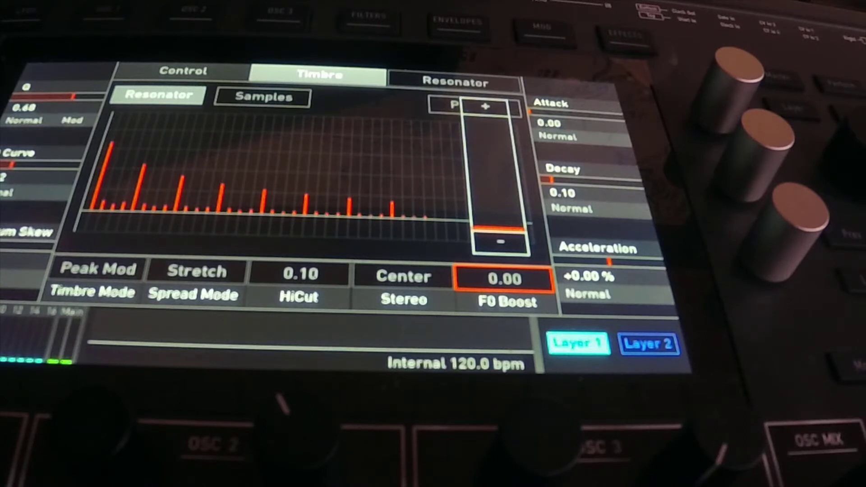
On the Samples page, import BG1+13.wav from the SD card with Actions > Import and confirm.
{"action": "left_click", "coordinate": [263, 97]}
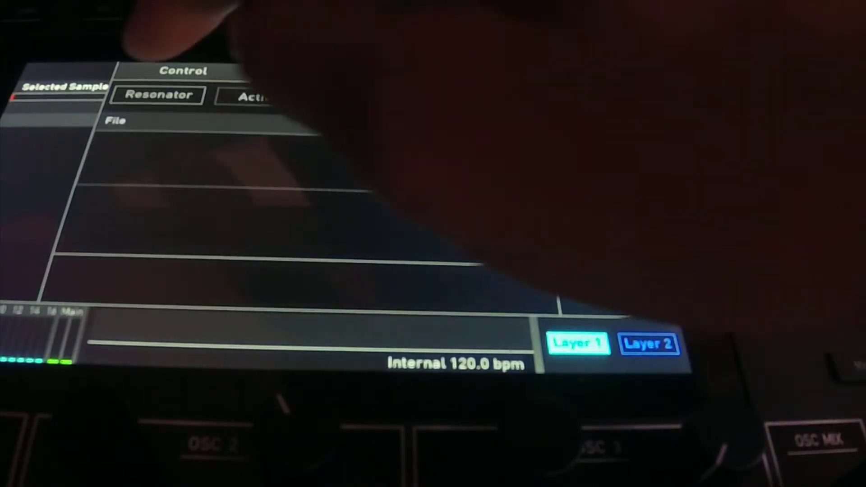
{"action": "left_click", "coordinate": [159, 95]}
{"action": "left_click", "coordinate": [263, 97]}
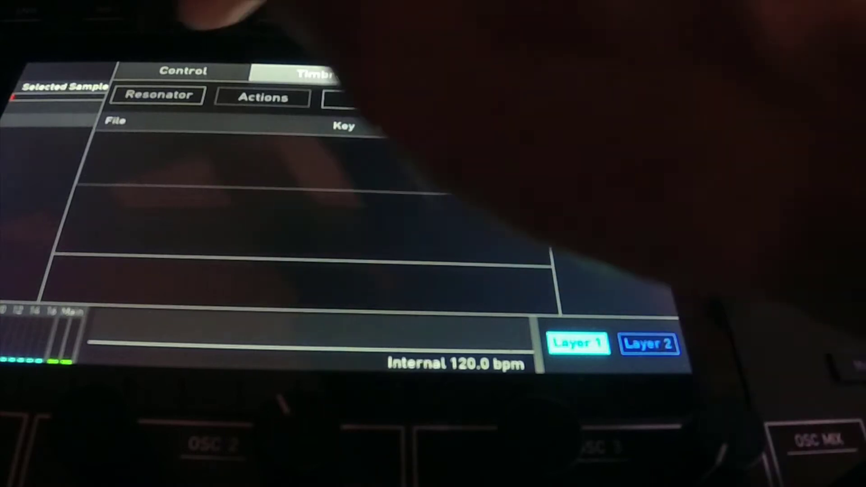
{"action": "left_click", "coordinate": [263, 97]}
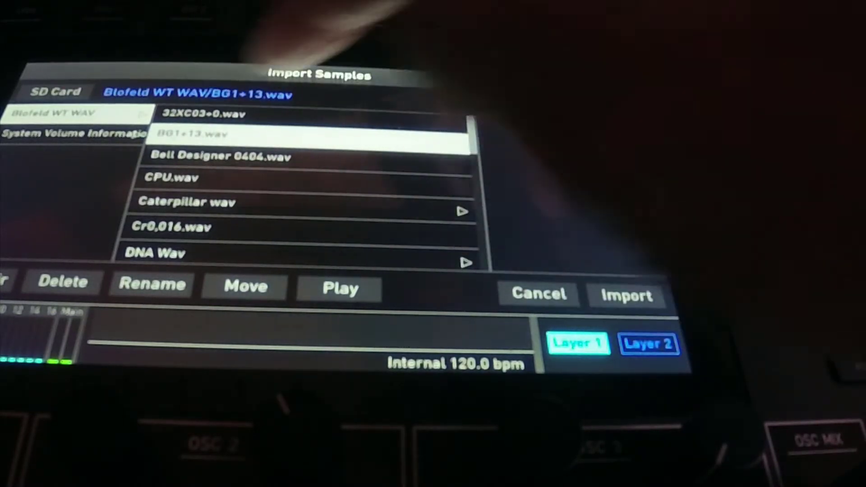
{"action": "left_click", "coordinate": [203, 113]}
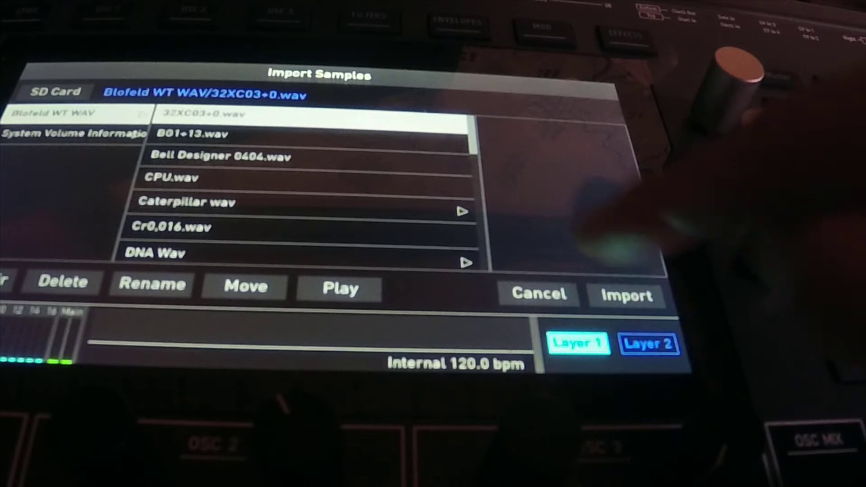
{"action": "left_click", "coordinate": [203, 134]}
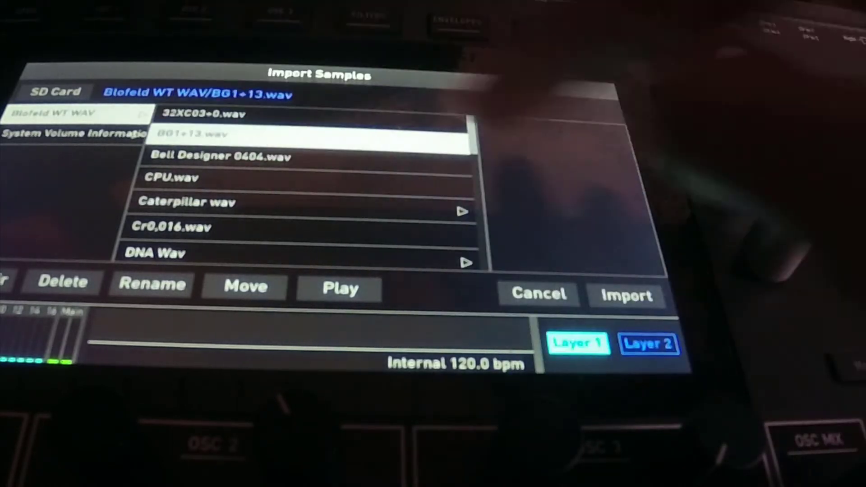
{"action": "left_click", "coordinate": [623, 294]}
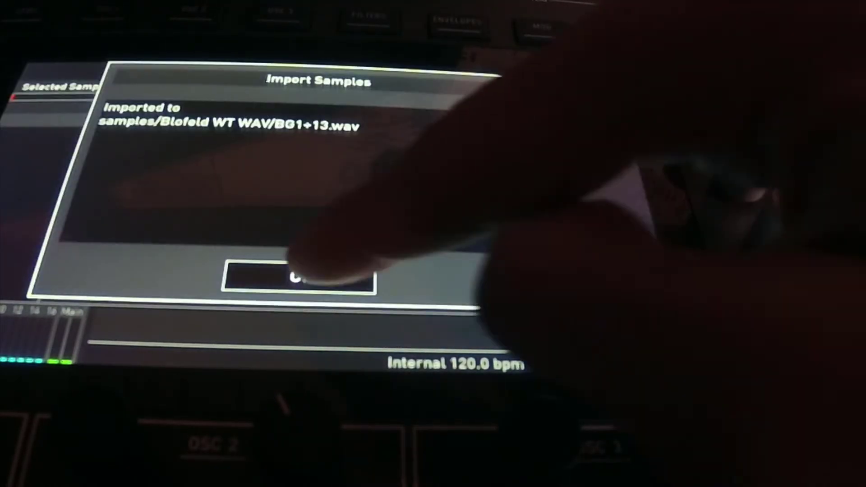
{"action": "left_click", "coordinate": [300, 277]}
Add BG1+13.wav from samples/Blofeld WT WAV to the sample map with Actions > Add.
{"action": "left_click", "coordinate": [262, 98]}
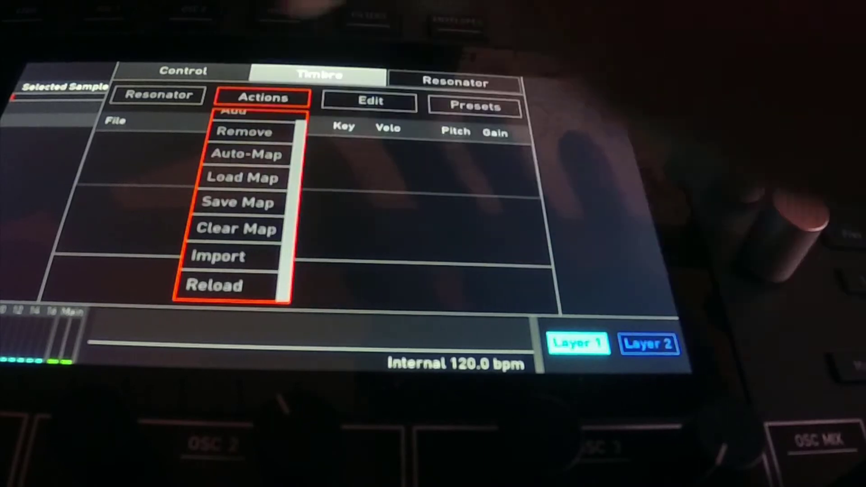
{"action": "left_click", "coordinate": [254, 108]}
{"action": "left_click", "coordinate": [135, 133]}
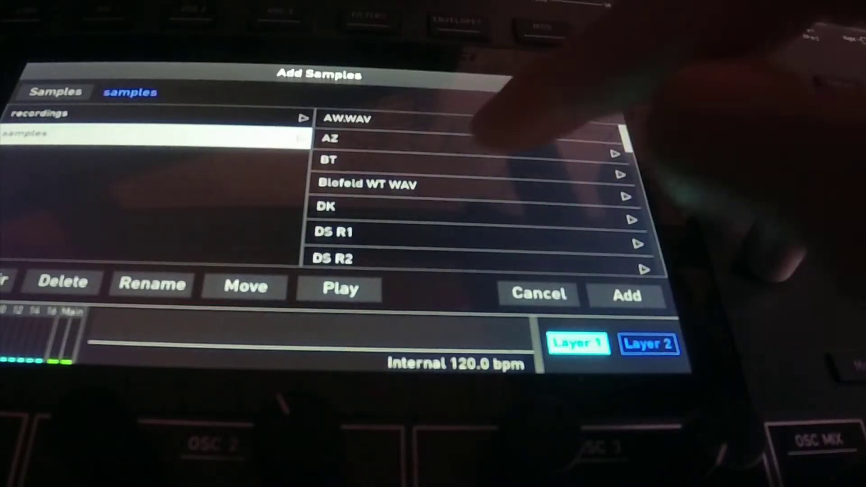
{"action": "left_click", "coordinate": [419, 183]}
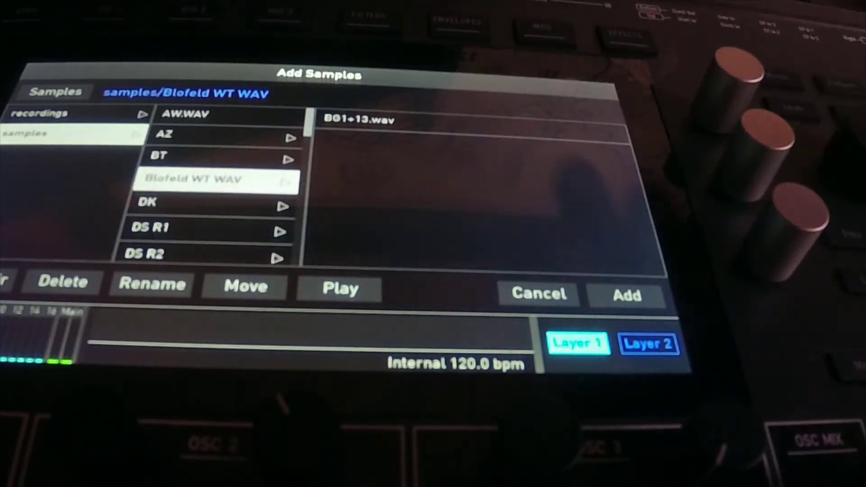
{"action": "left_click", "coordinate": [359, 119]}
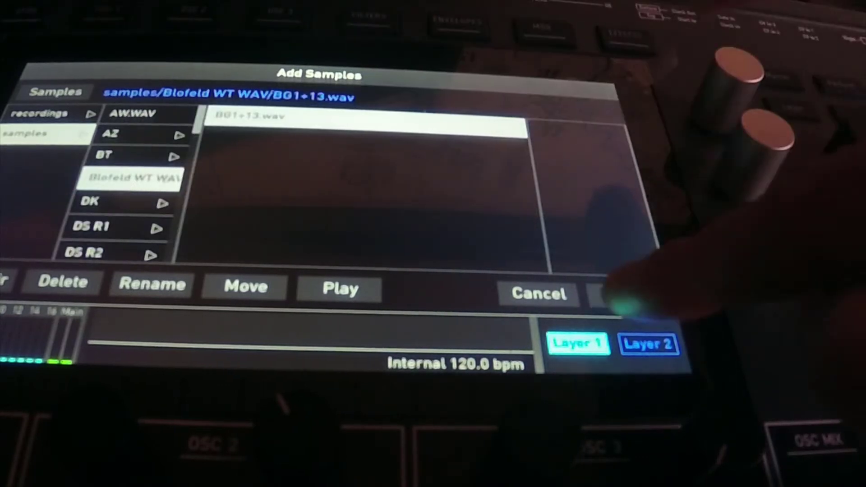
{"action": "left_click", "coordinate": [627, 296]}
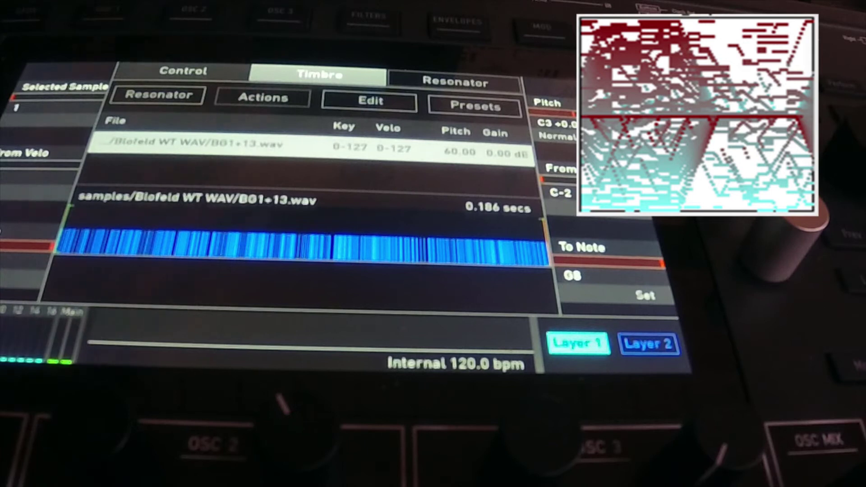
Return to the Resonator Timbre page and set Spread to -48.30 %.
{"action": "left_click", "coordinate": [263, 97]}
{"action": "left_click", "coordinate": [158, 95]}
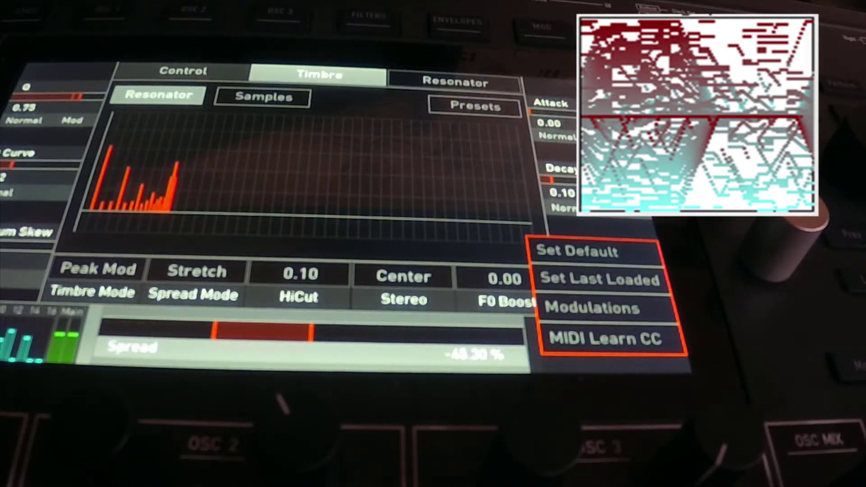
Try the Stiffness and Stretch spread modes, finally settling on Stiffness.
{"action": "left_click", "coordinate": [196, 274]}
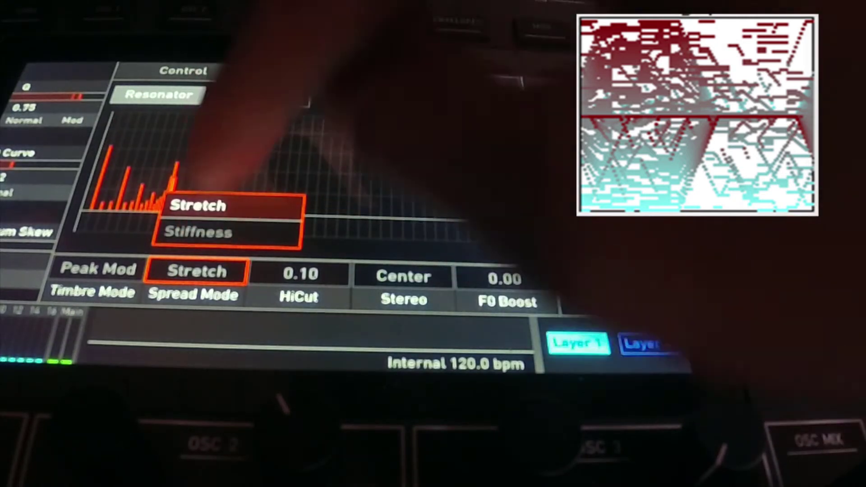
{"action": "left_click", "coordinate": [226, 232]}
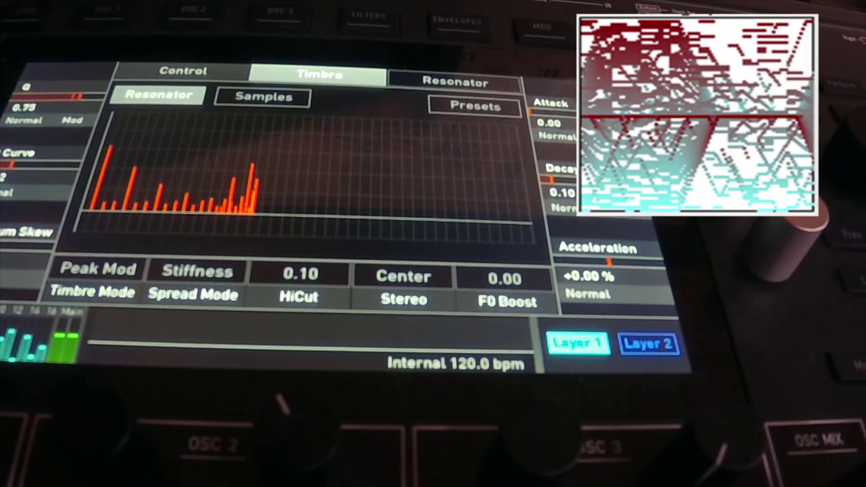
{"action": "left_click", "coordinate": [197, 272]}
{"action": "left_click", "coordinate": [197, 203]}
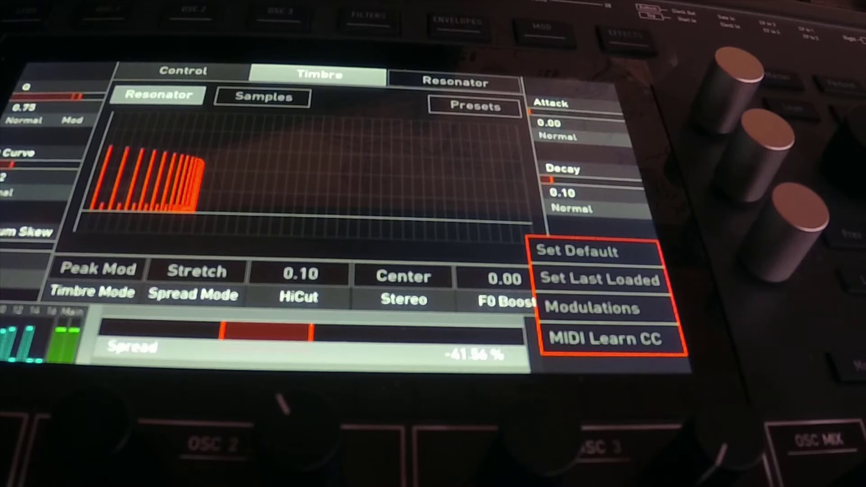
{"action": "left_click", "coordinate": [196, 271]}
{"action": "left_click", "coordinate": [169, 230]}
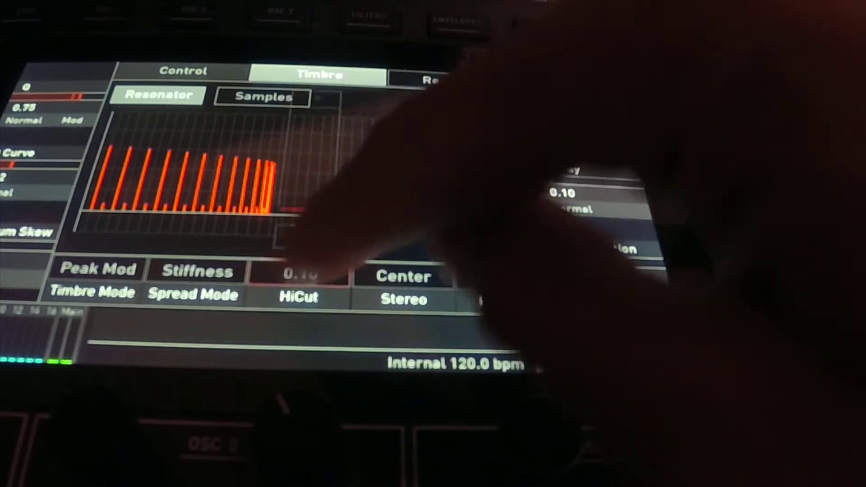
Nudge the Resonator HiCut value and change the oscillator type to Particle.
{"action": "left_click", "coordinate": [299, 273]}
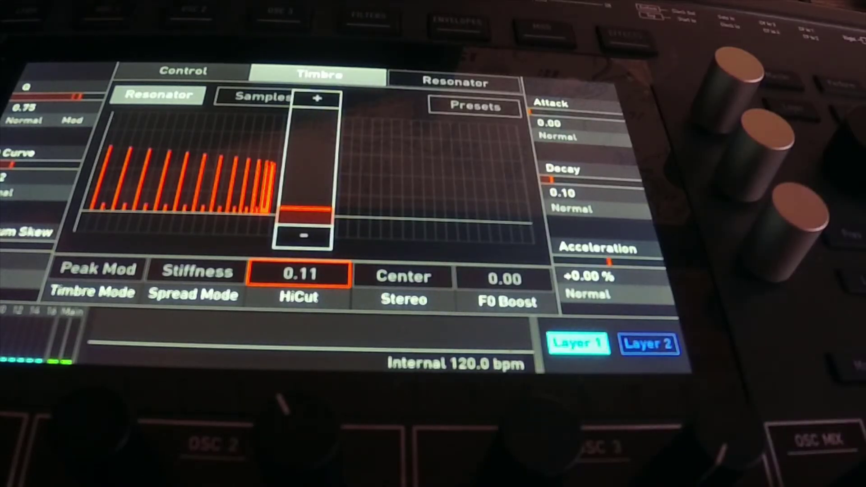
{"action": "left_click", "coordinate": [545, 27]}
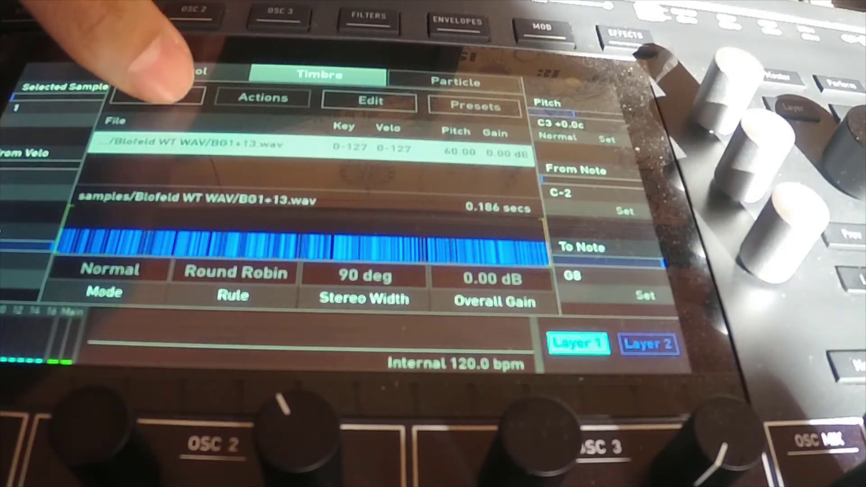
Confirm Granular Mode and set Grain Poly to 4, Position 0.24, Length 96.4 msec.
{"action": "left_click", "coordinate": [158, 95]}
{"action": "left_click", "coordinate": [210, 275]}
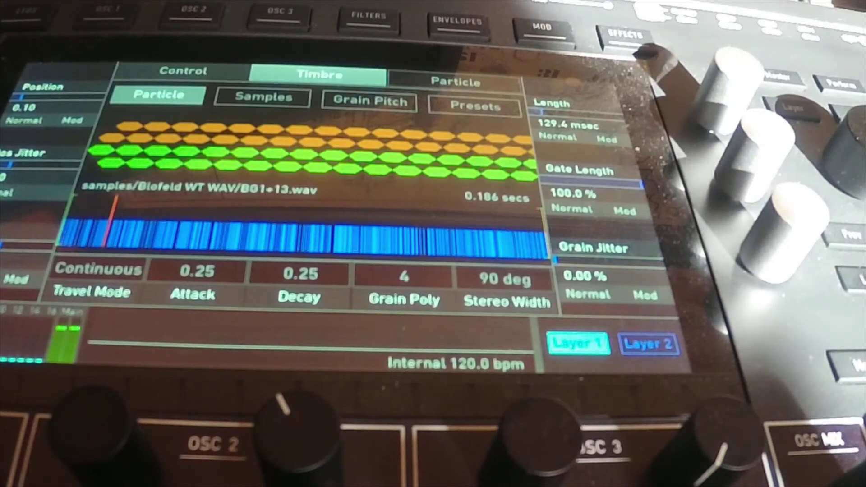
{"action": "left_click", "coordinate": [404, 276]}
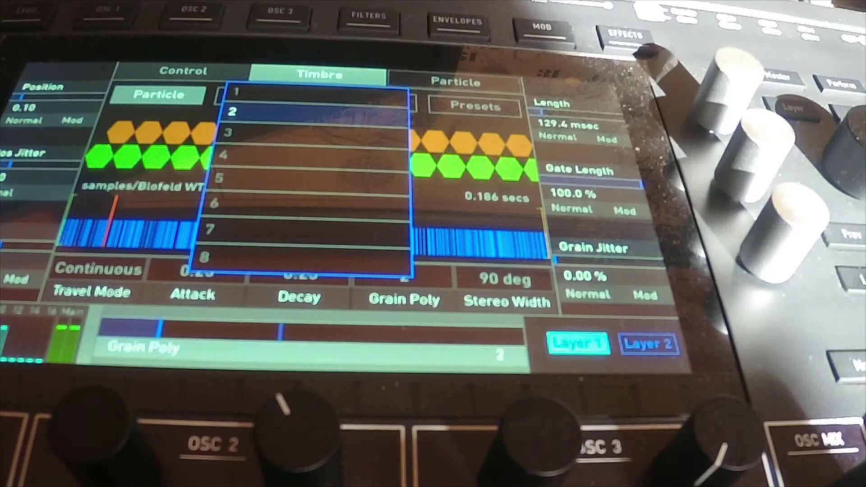
{"action": "scroll", "coordinate": [301, 102], "scroll_direction": "up", "scroll_amount": 1}
{"action": "left_click", "coordinate": [575, 111]}
{"action": "scroll", "coordinate": [575, 126], "scroll_direction": "up", "scroll_amount": 5}
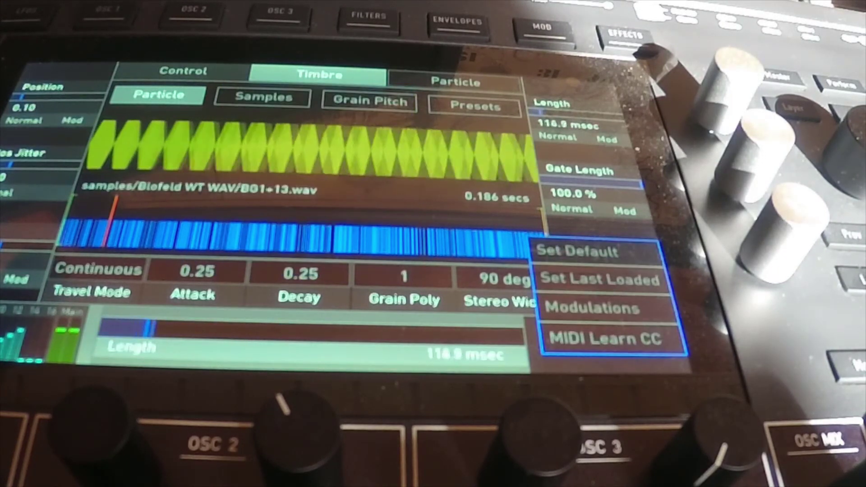
{"action": "scroll", "coordinate": [576, 125], "scroll_direction": "up", "scroll_amount": 5}
{"action": "scroll", "coordinate": [575, 125], "scroll_direction": "up", "scroll_amount": 5}
{"action": "scroll", "coordinate": [575, 126], "scroll_direction": "up", "scroll_amount": 3}
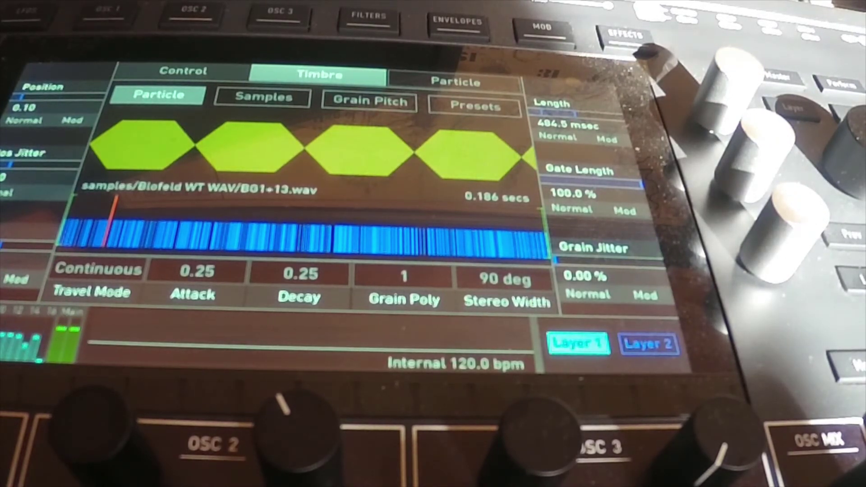
{"action": "left_click", "coordinate": [405, 276]}
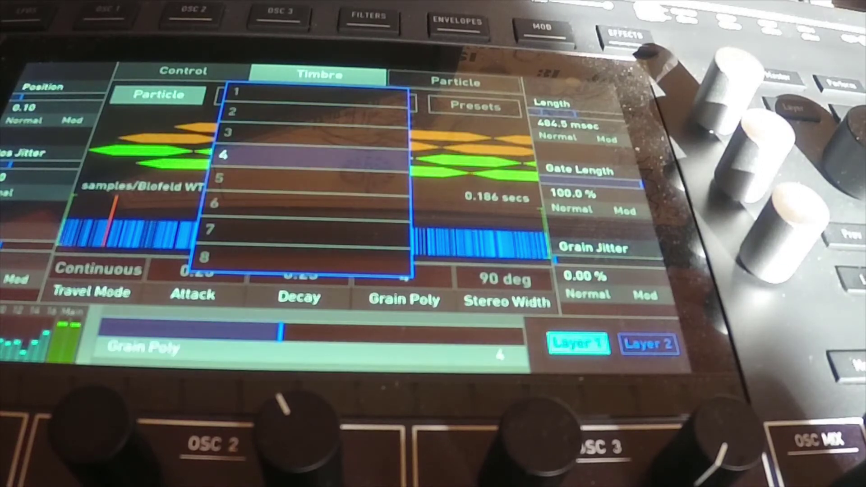
{"action": "left_click", "coordinate": [596, 277]}
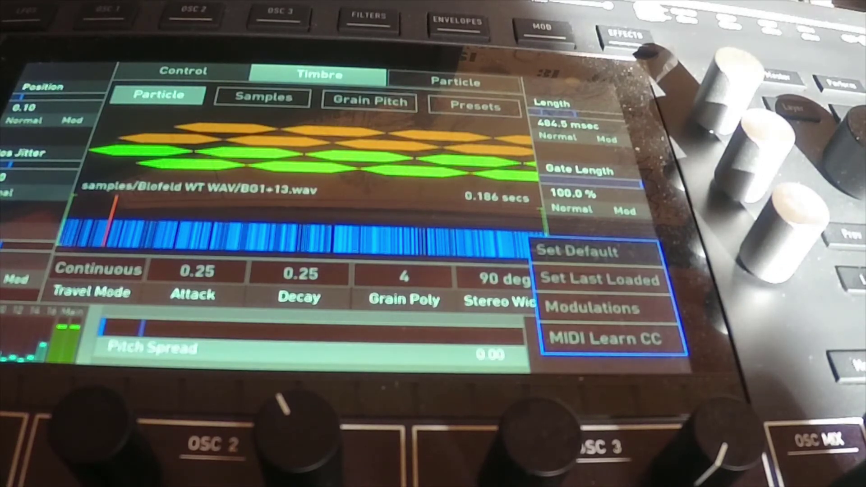
{"action": "scroll", "coordinate": [311, 332], "scroll_direction": "up", "scroll_amount": 5}
{"action": "scroll", "coordinate": [312, 332], "scroll_direction": "down", "scroll_amount": 2}
{"action": "scroll", "coordinate": [311, 332], "scroll_direction": "down", "scroll_amount": 3}
{"action": "scroll", "coordinate": [311, 332], "scroll_direction": "down", "scroll_amount": 1}
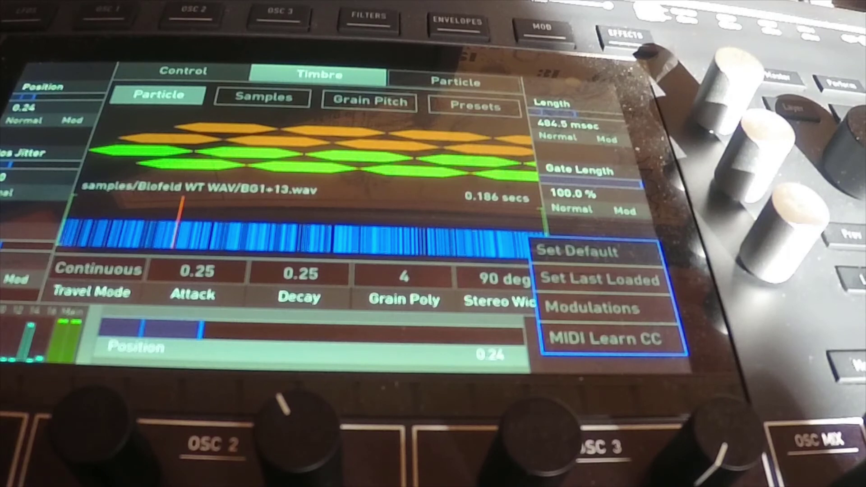
{"action": "scroll", "coordinate": [311, 331], "scroll_direction": "up", "scroll_amount": 3}
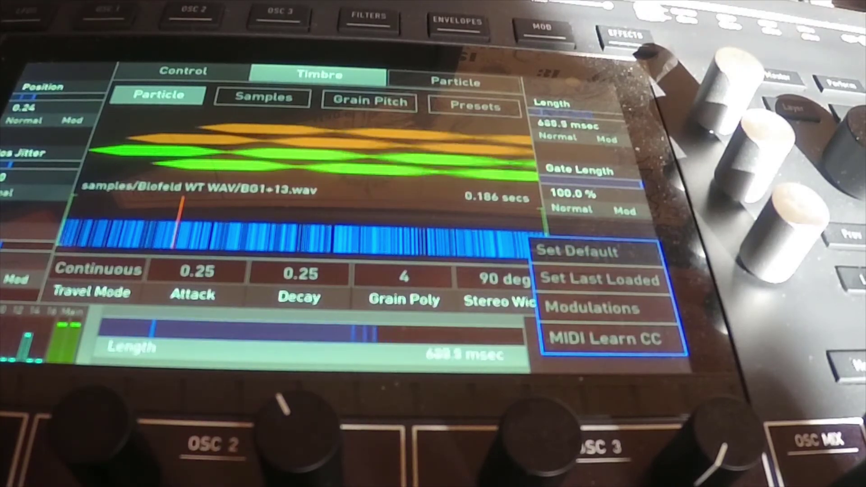
{"action": "scroll", "coordinate": [312, 332], "scroll_direction": "down", "scroll_amount": 5}
{"action": "scroll", "coordinate": [312, 332], "scroll_direction": "down", "scroll_amount": 2}
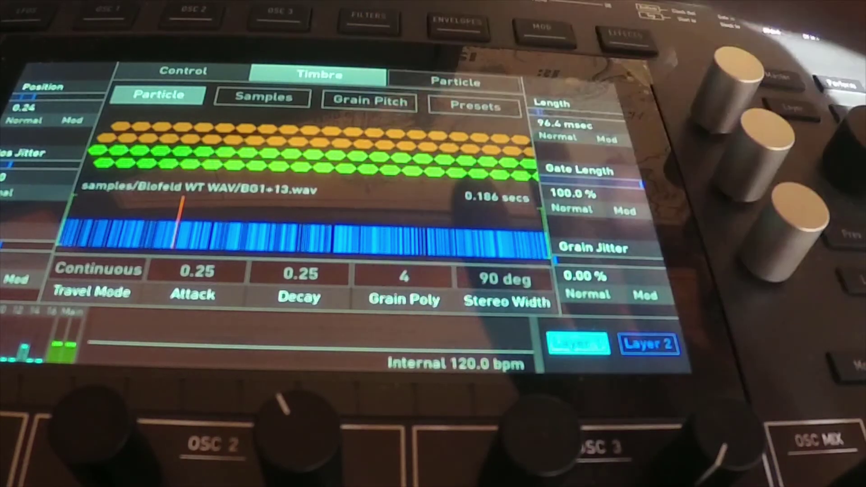
Open the Grain Pitch tab on the Particle Timbre page.
{"action": "left_click", "coordinate": [371, 101]}
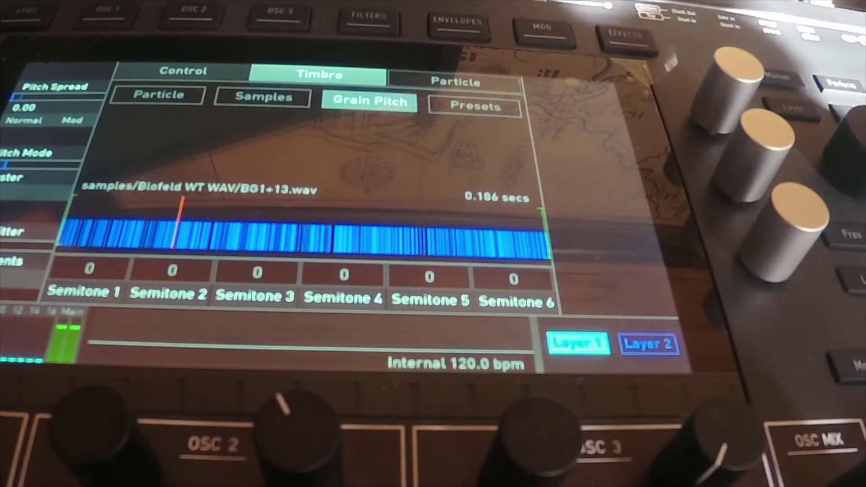